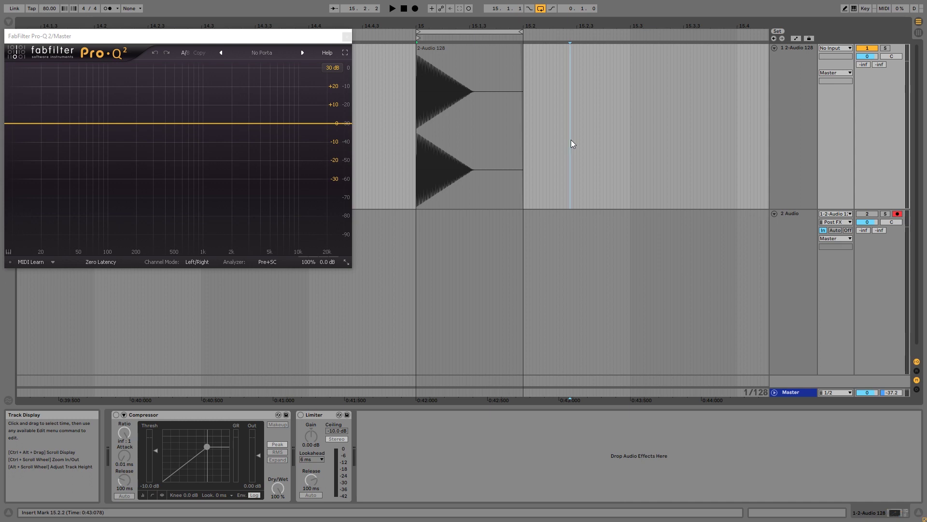
# - Zoom in on the start of the 2-Audio 128 sine clip at bar 15 and audition it
pyautogui.moveTo(428, 25); pyautogui.dragTo(437, 149)
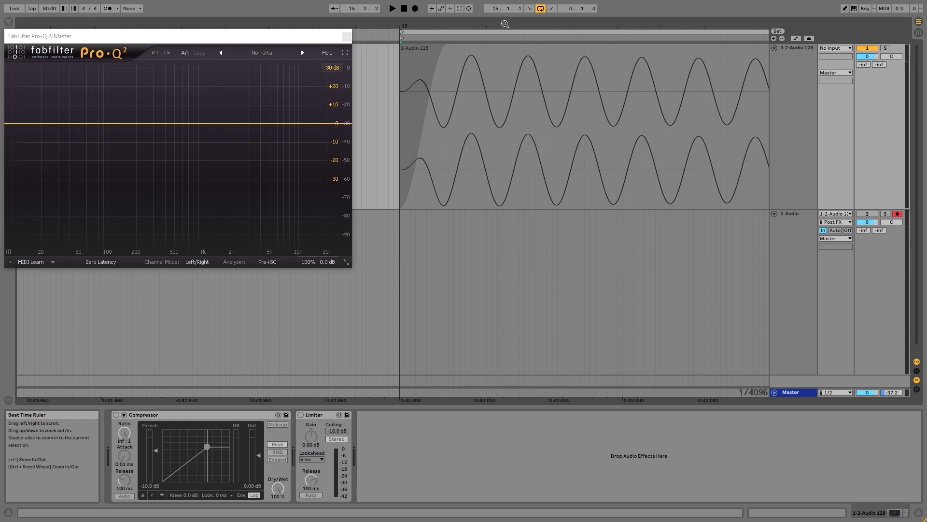
pyautogui.press('space')
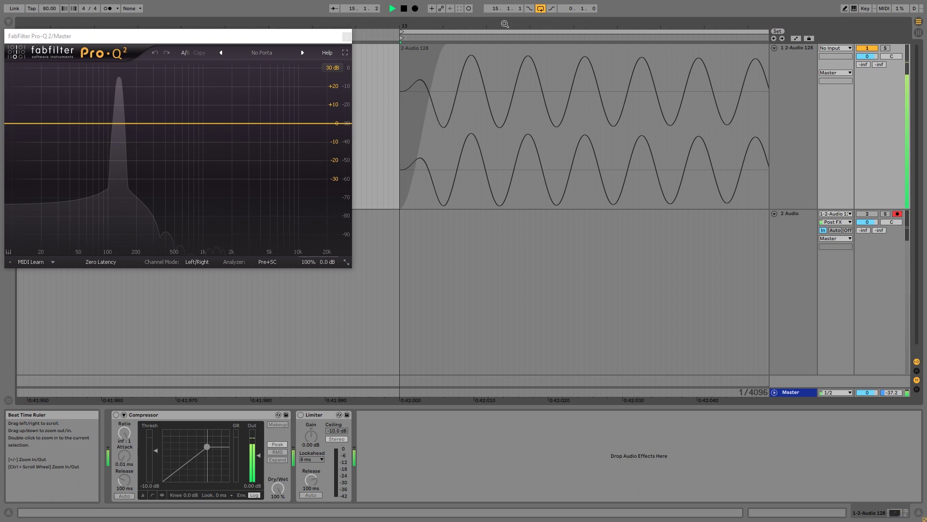
pyautogui.press('space')
# - Activate the Compressor, record the sine as take 2-Audio 16, and play it back
pyautogui.click(148, 416)
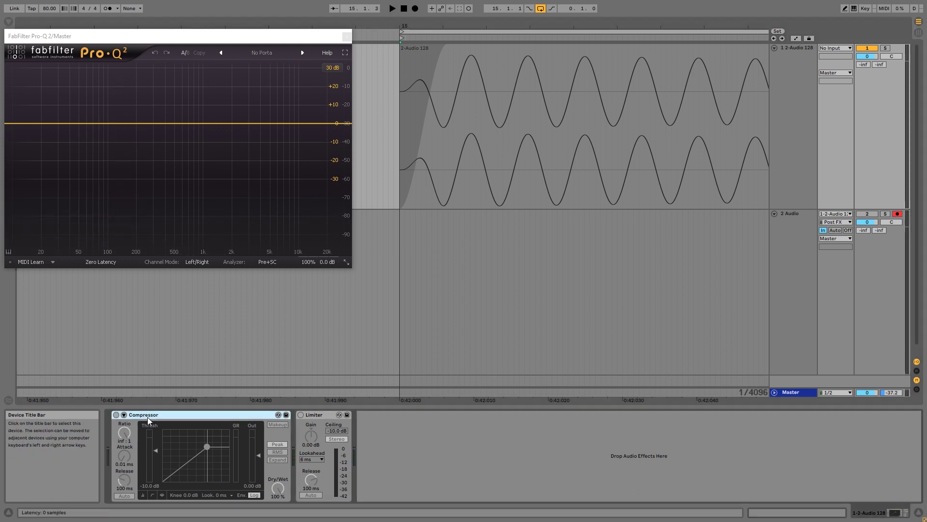
pyautogui.click(116, 414)
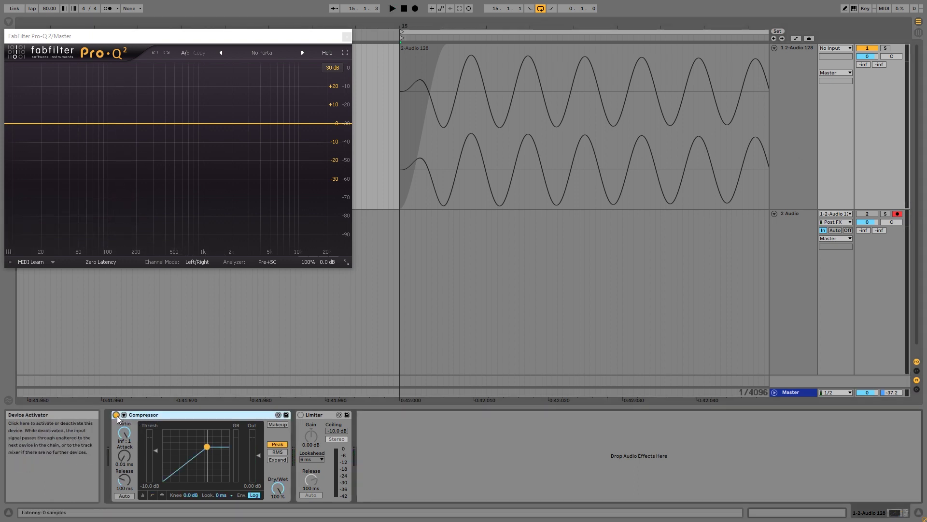
pyautogui.click(414, 9)
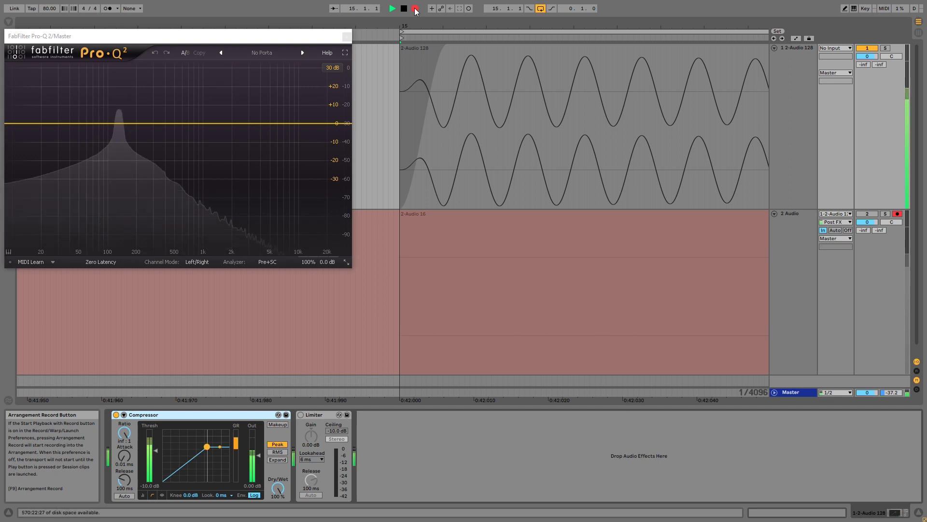
pyautogui.press('space')
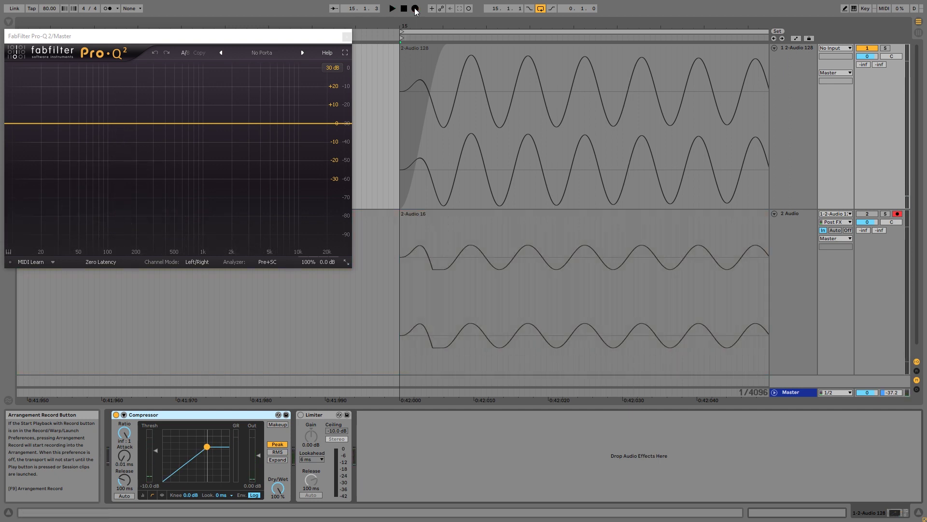
pyautogui.press('space')
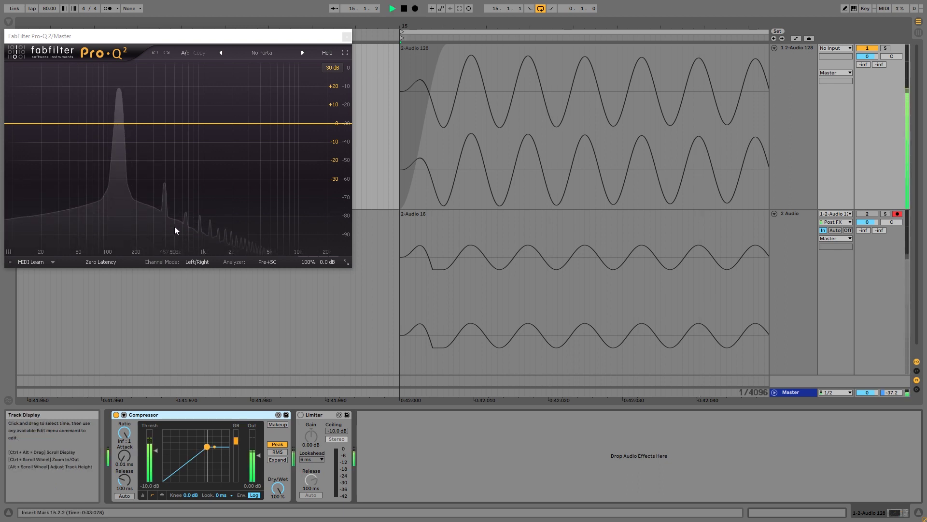
pyautogui.press('space')
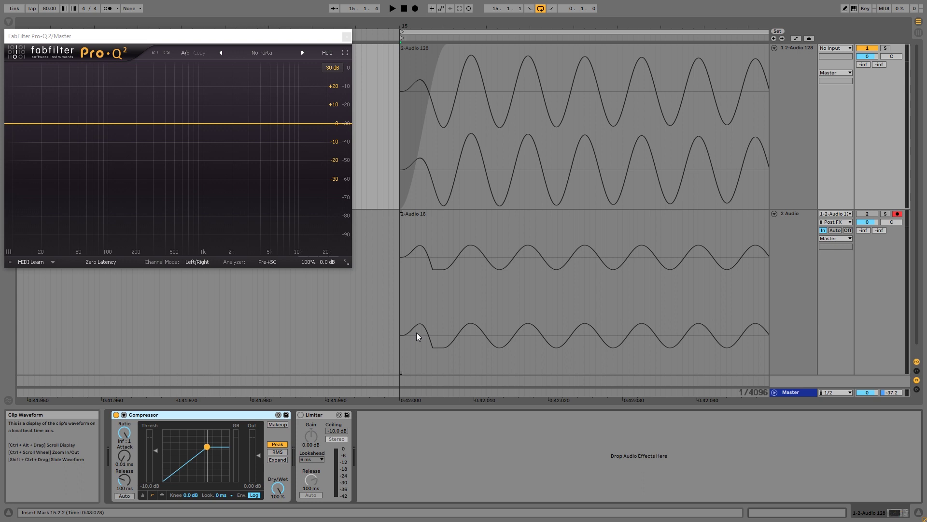
# - After inspecting the opening of 2-Audio 16, set Compressor lookahead to 10 ms and record take 2-Audio 17
pyautogui.click(416, 332)
pyautogui.moveTo(417, 332); pyautogui.dragTo(453, 333)
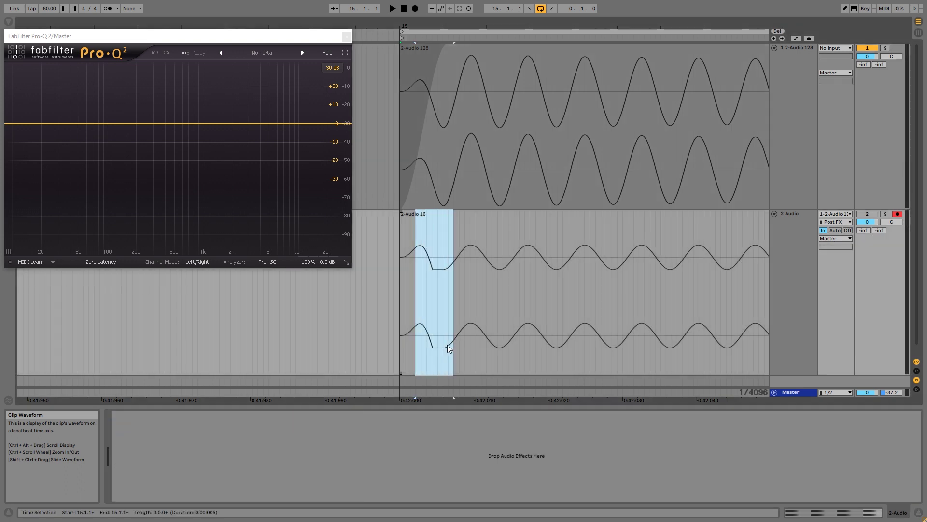
pyautogui.click(514, 79)
pyautogui.click(229, 495)
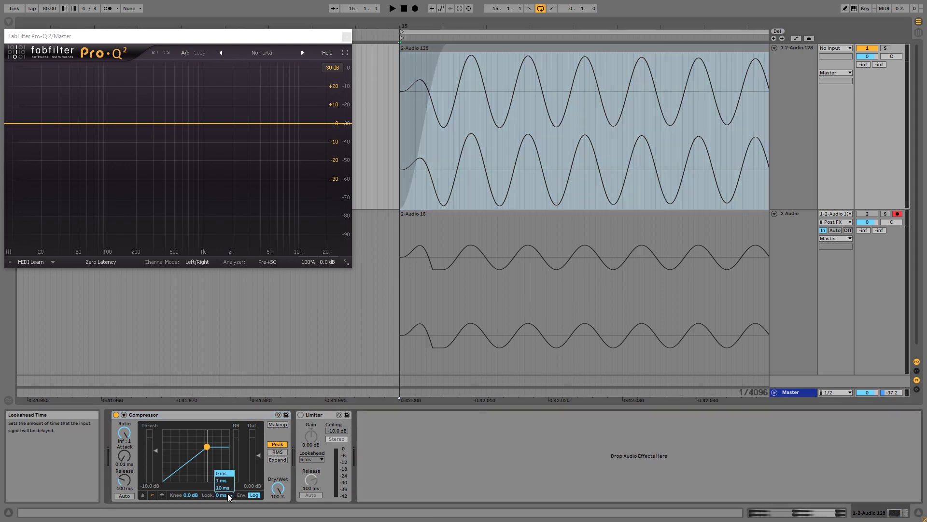
pyautogui.click(223, 487)
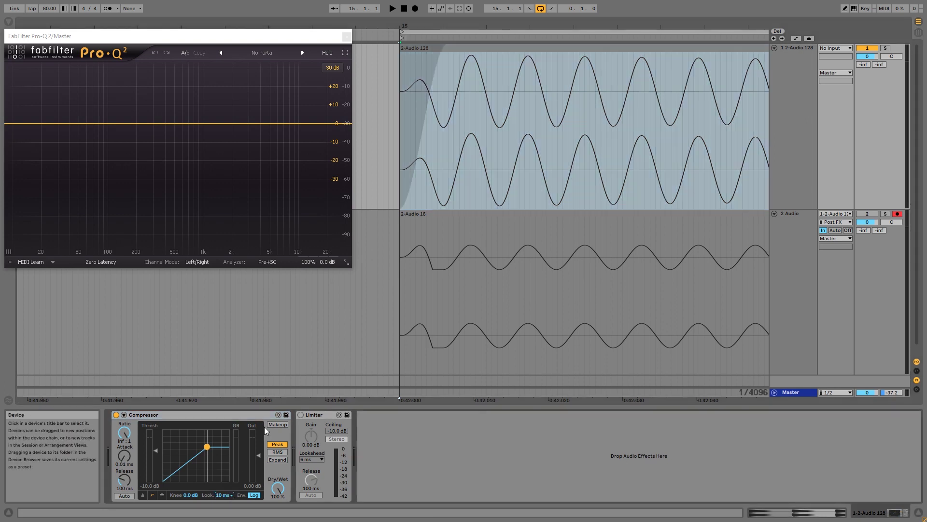
pyautogui.press('F9')
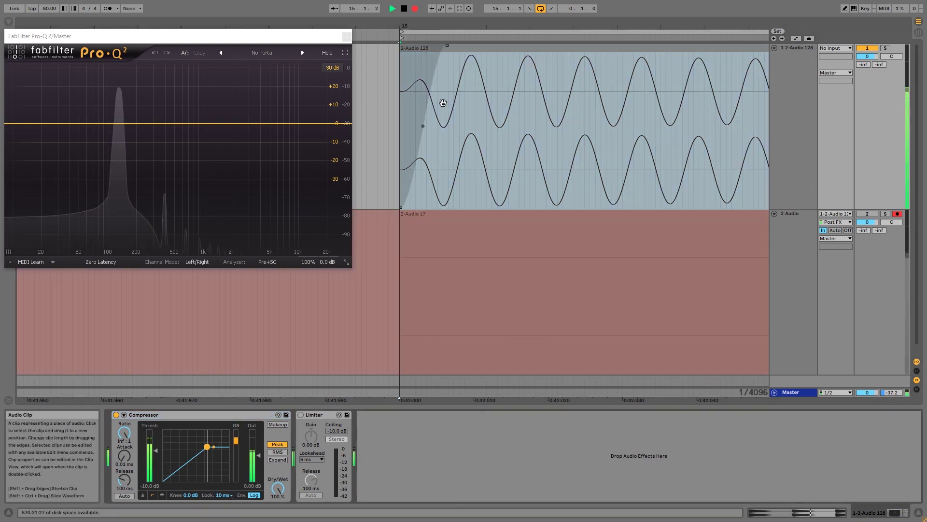
pyautogui.press('space')
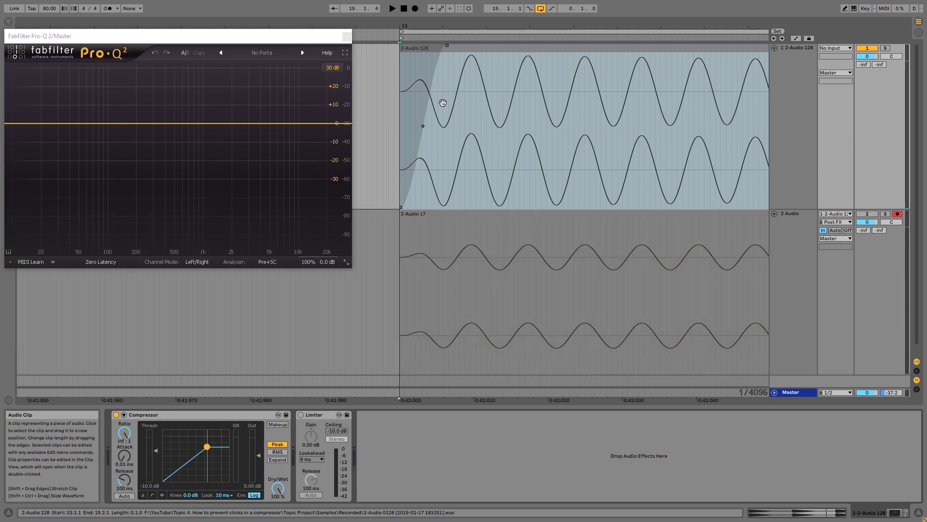
# - Record take 2-Audio 18 while stretching the sine clip's fade-in into a slow swell, then play it back
pyautogui.click(448, 46)
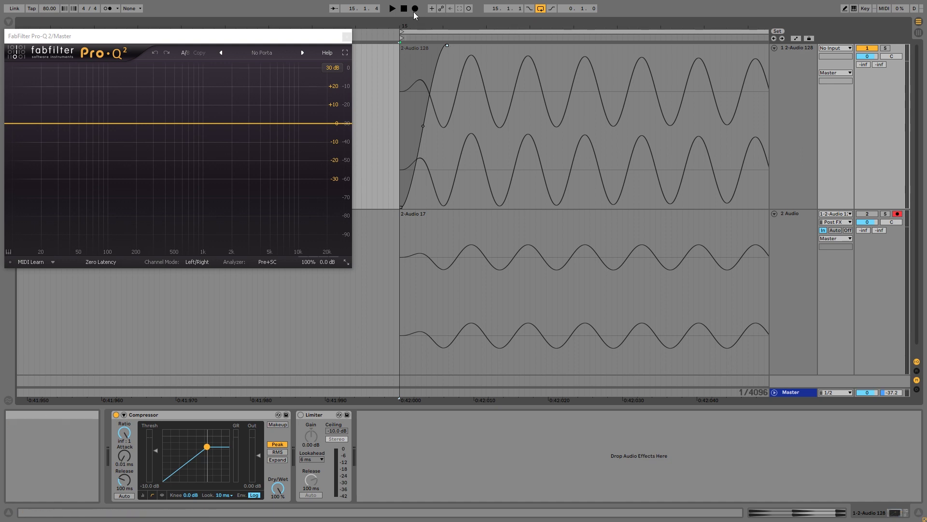
pyautogui.press('F9')
pyautogui.moveTo(472, 46); pyautogui.dragTo(700, 46)
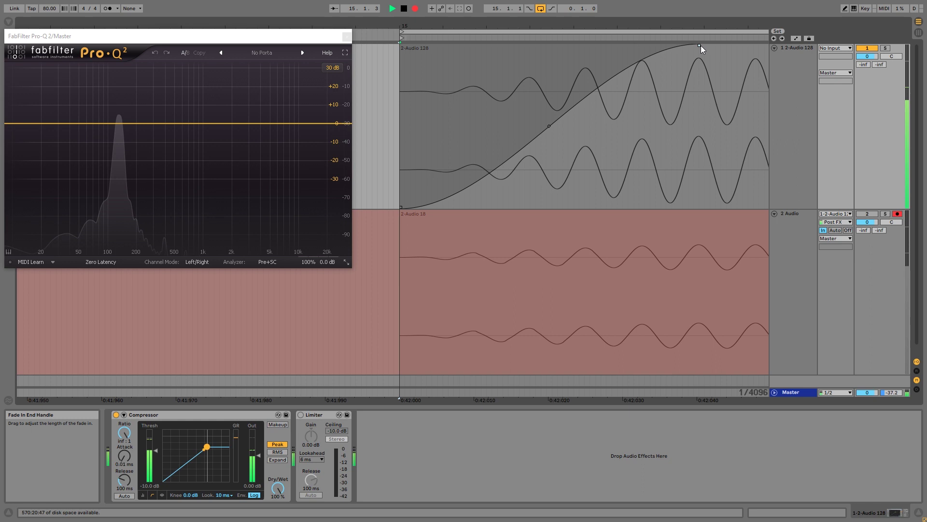
pyautogui.click(403, 9)
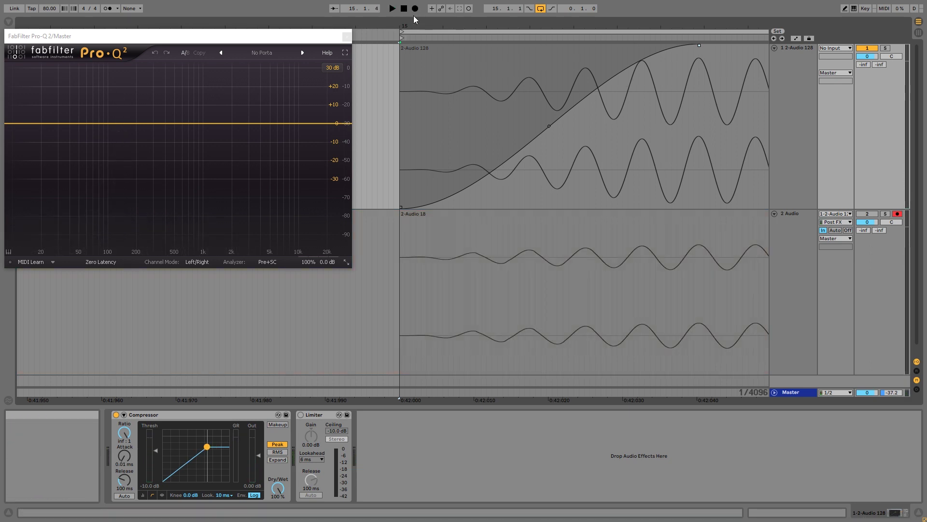
pyautogui.press('space')
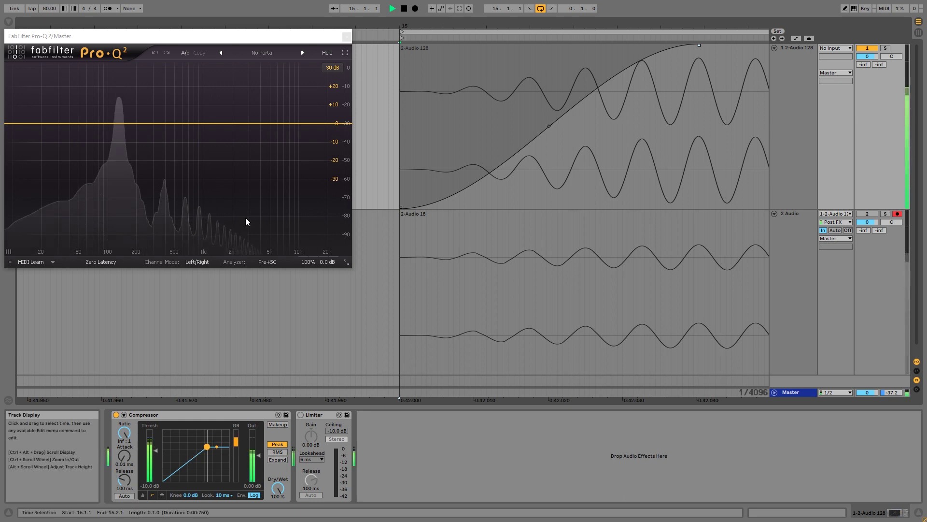
pyautogui.press('space')
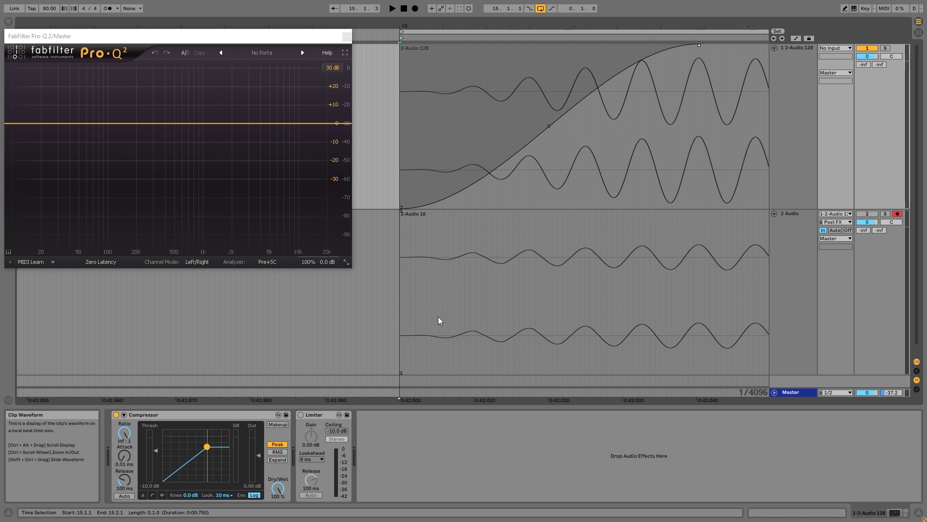
# - Select the opening of the 2-Audio 18 take, then click back into the 2-Audio 128 sine clip
pyautogui.moveTo(438, 318); pyautogui.dragTo(540, 326)
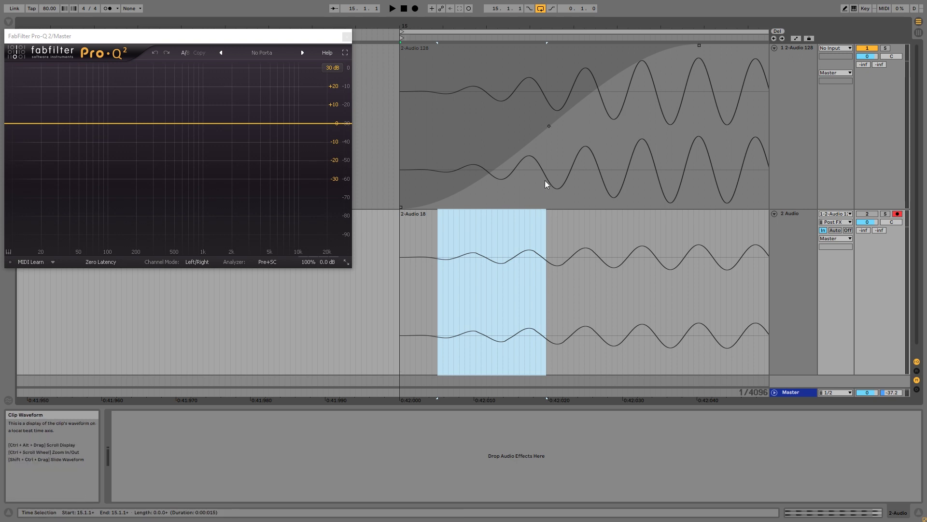
pyautogui.click(545, 147)
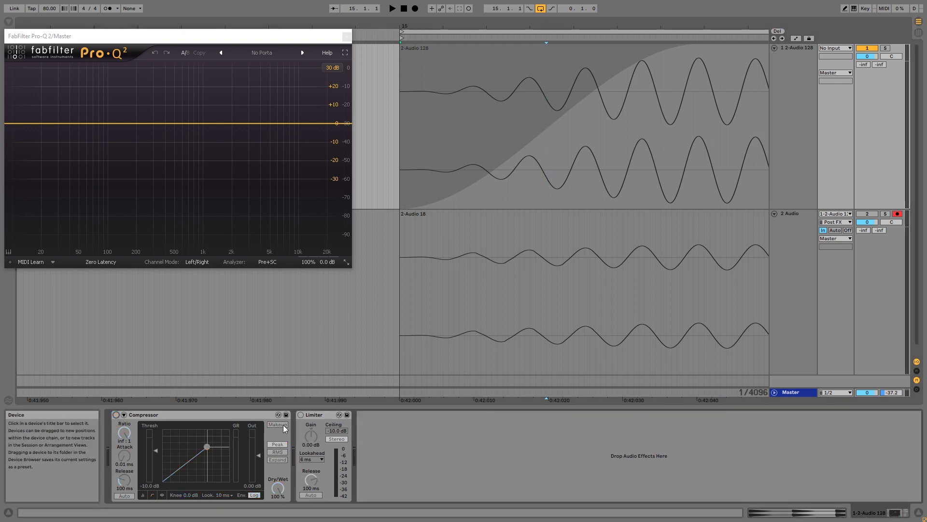
# - Switch the Limiter on with its lookahead left at 6 ms
pyautogui.click(301, 414)
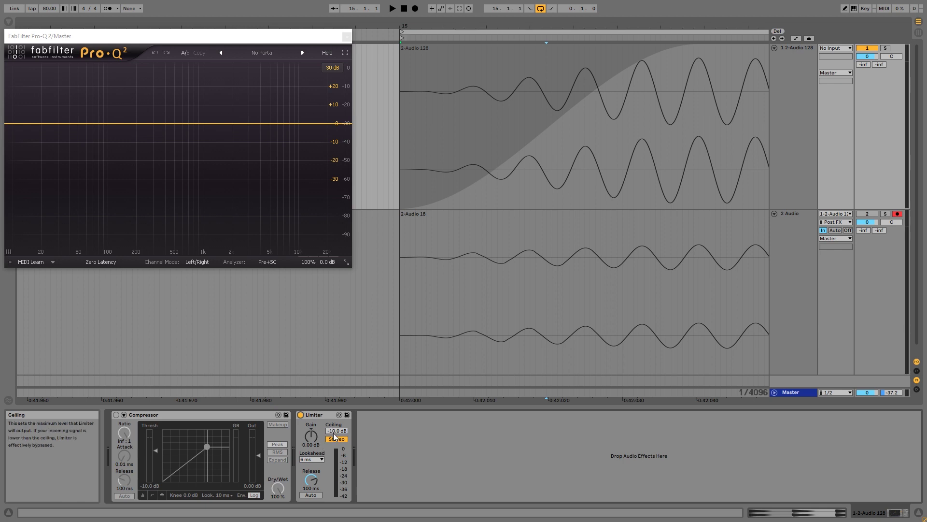
pyautogui.click(318, 459)
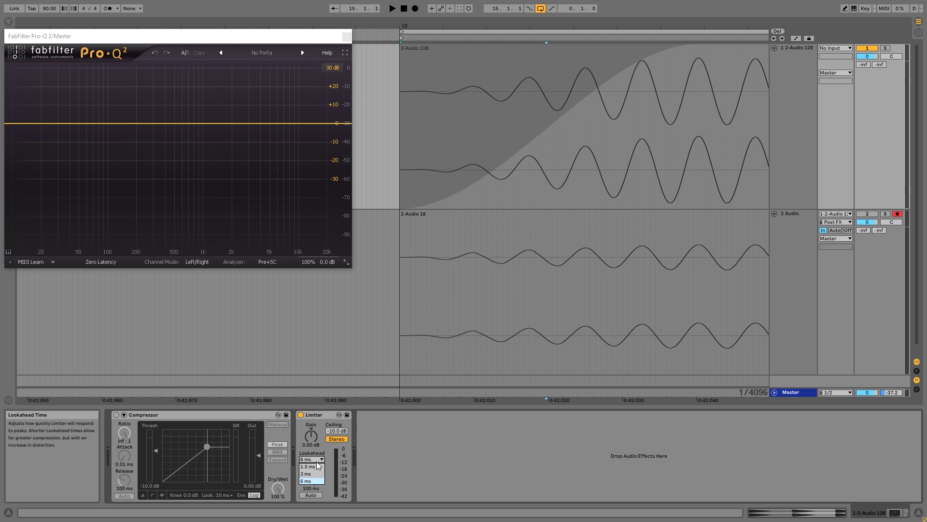
pyautogui.click(318, 459)
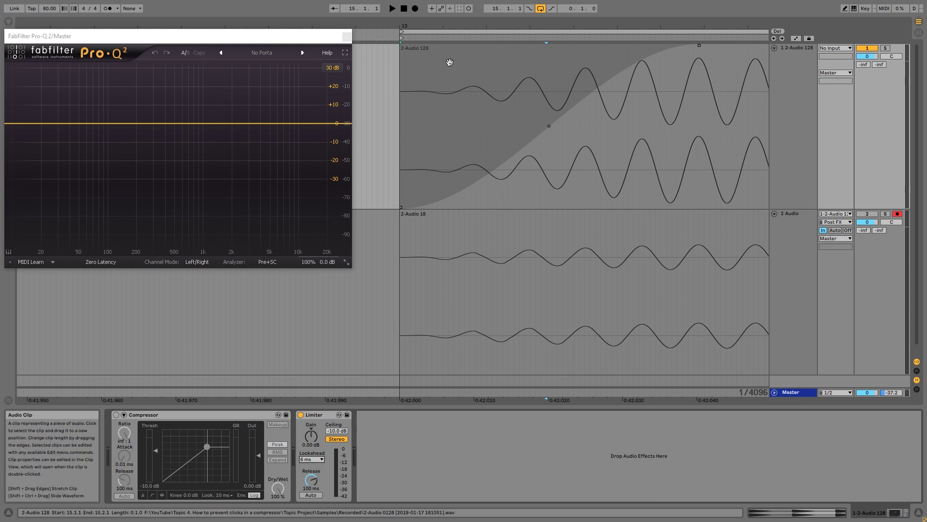
# - Record take 2-Audio 19 through the Limiter, select its opening, and play it back
pyautogui.click(416, 9)
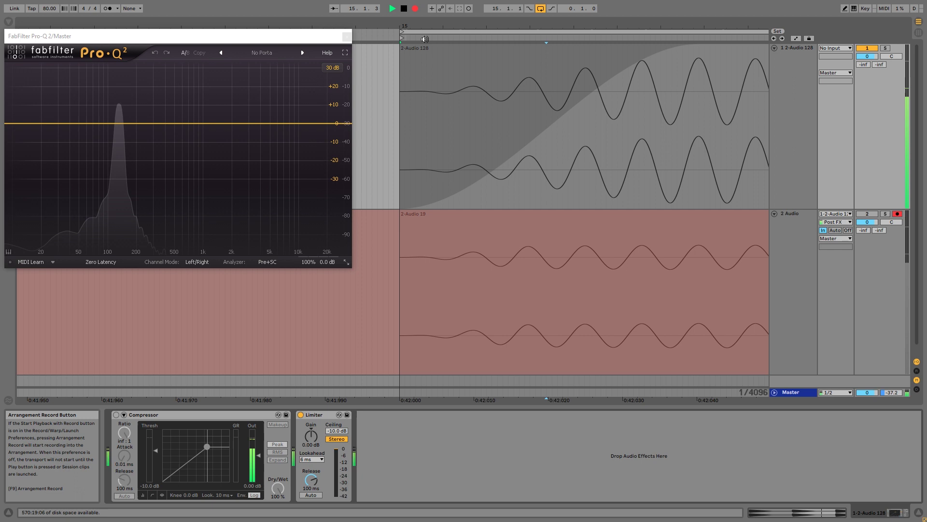
pyautogui.press('space')
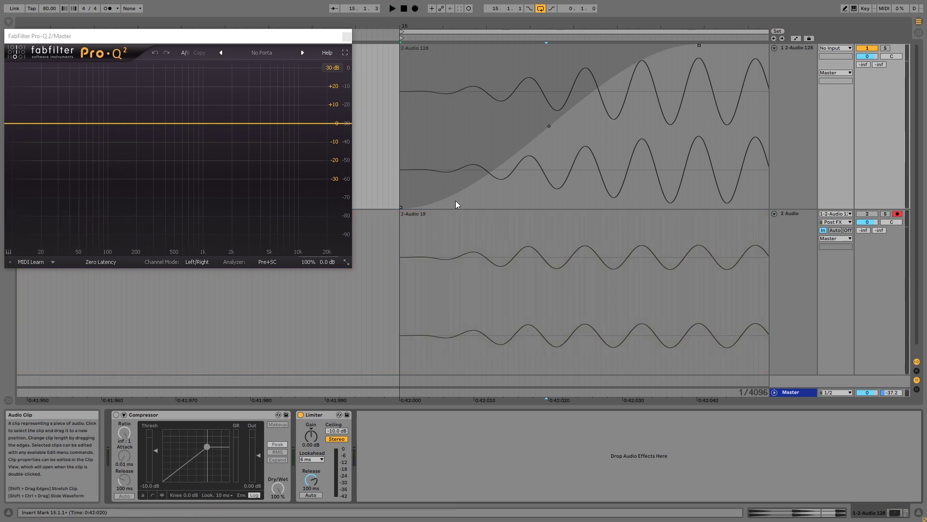
pyautogui.moveTo(431, 306); pyautogui.dragTo(554, 310)
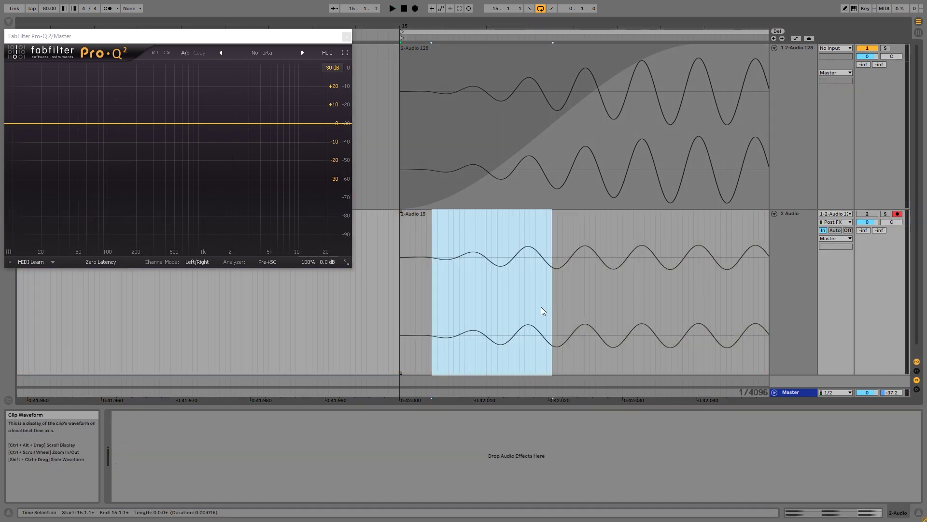
pyautogui.press('space')
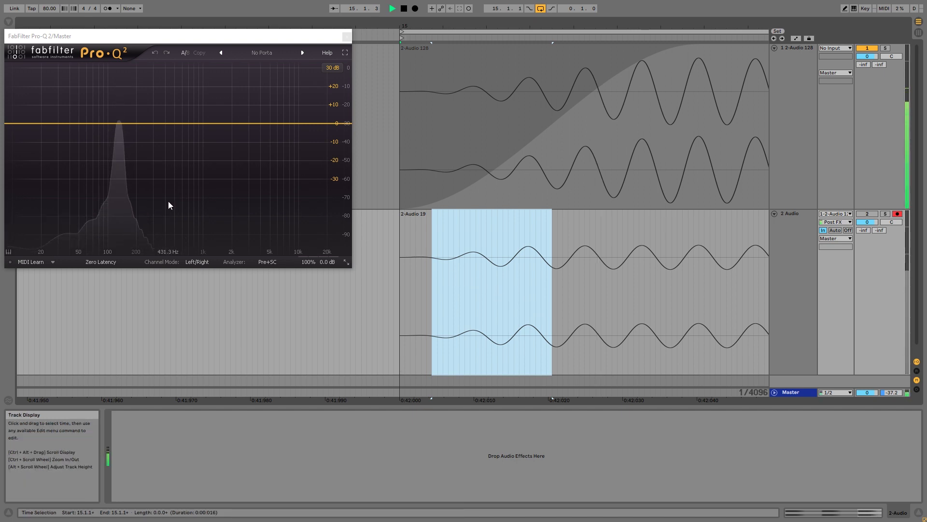
# - Stop Ableton playback before showing the envelope slide
pyautogui.press('space')
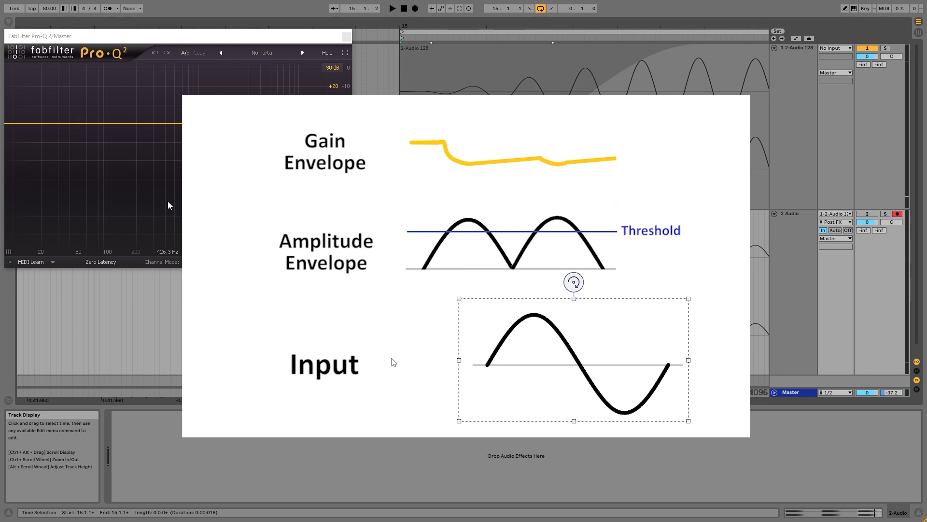
# - Deselect the Input sine picture and highlight the Gain Envelope picture on the slide
pyautogui.click(366, 383)
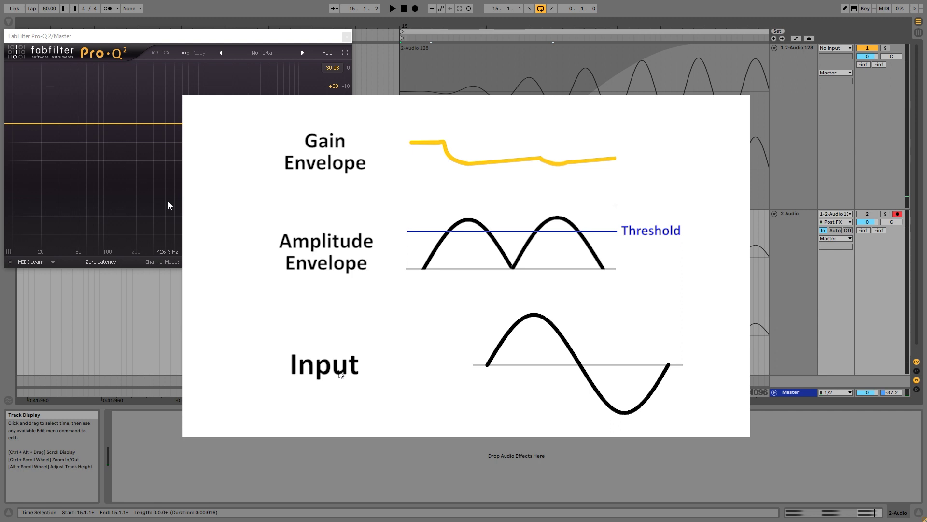
pyautogui.click(651, 166)
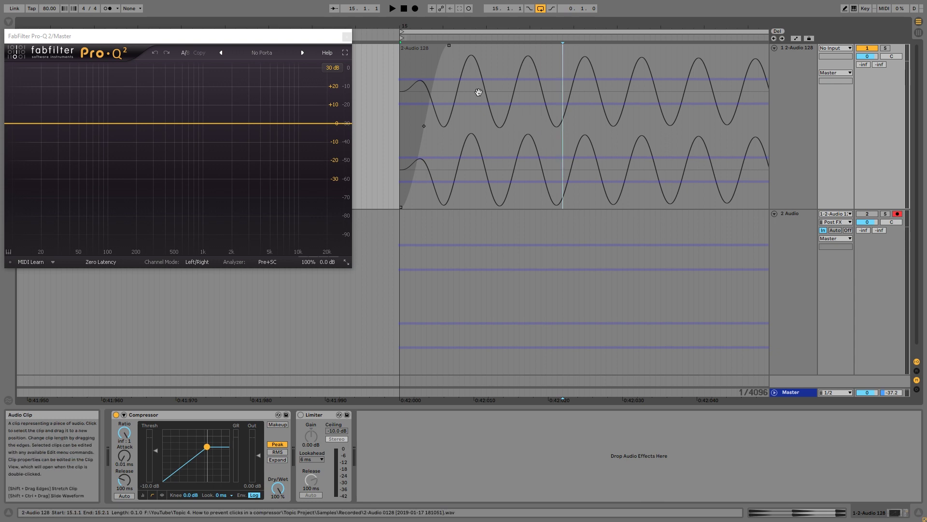
# - Record take 2-Audio 20 at 0 ms lookahead, select its kinked start, then clear the selection
pyautogui.click(416, 9)
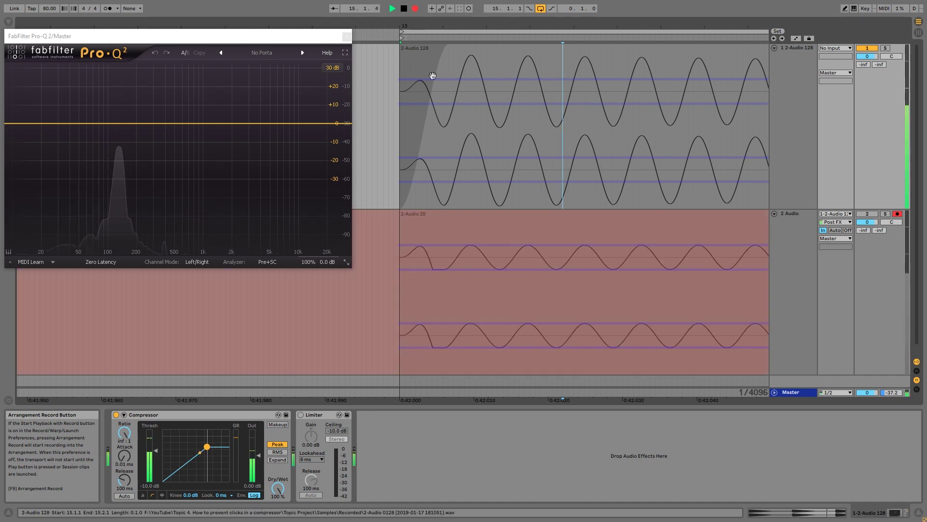
pyautogui.press('space')
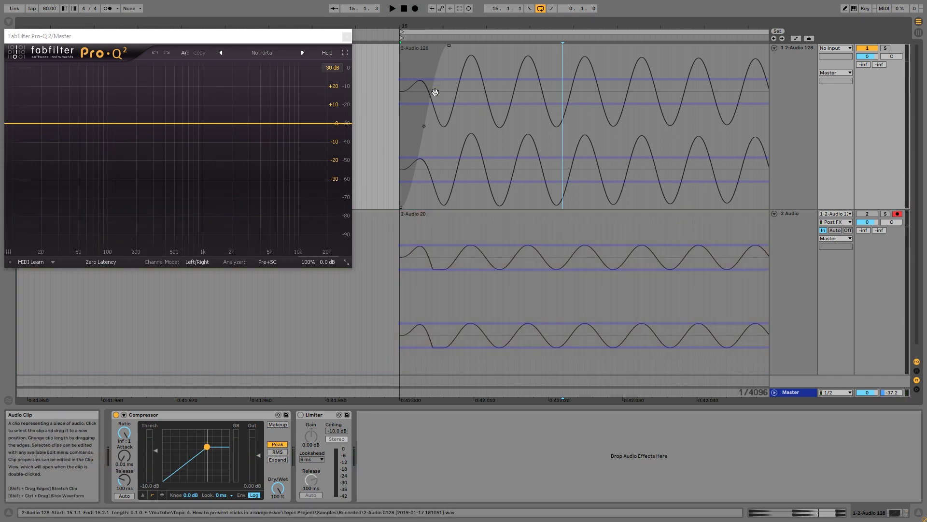
pyautogui.moveTo(431, 335); pyautogui.dragTo(404, 331)
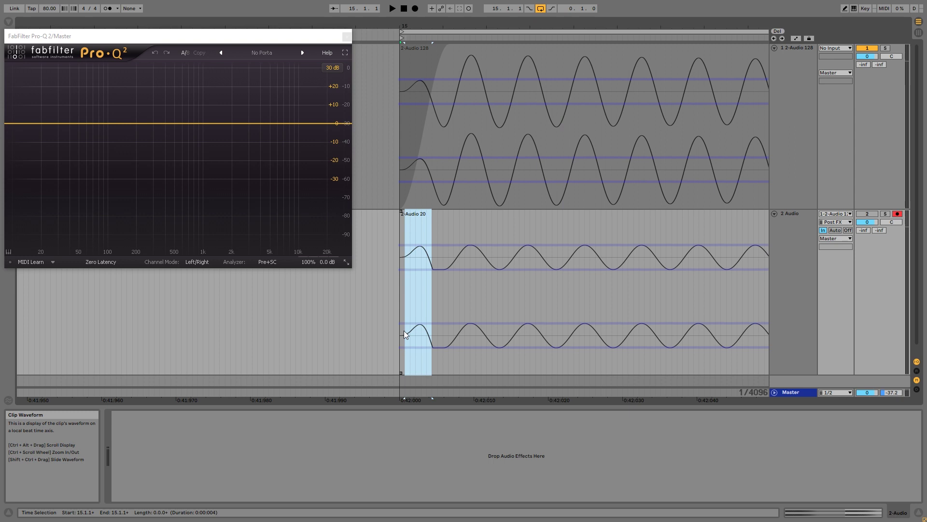
pyautogui.click(433, 355)
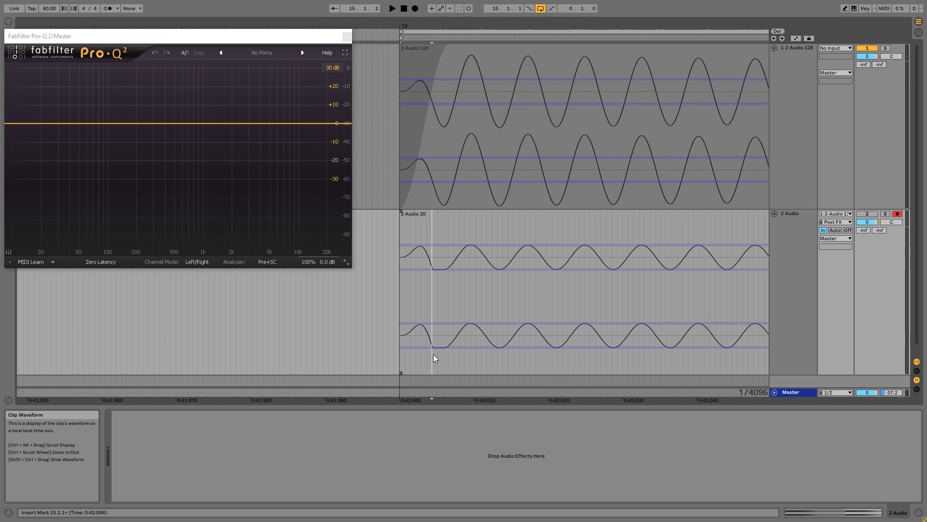
# - Select the 2-Audio 128 clip and set the Compressor lookahead to 10 ms
pyautogui.click(482, 128)
pyautogui.click(227, 494)
pyautogui.click(227, 489)
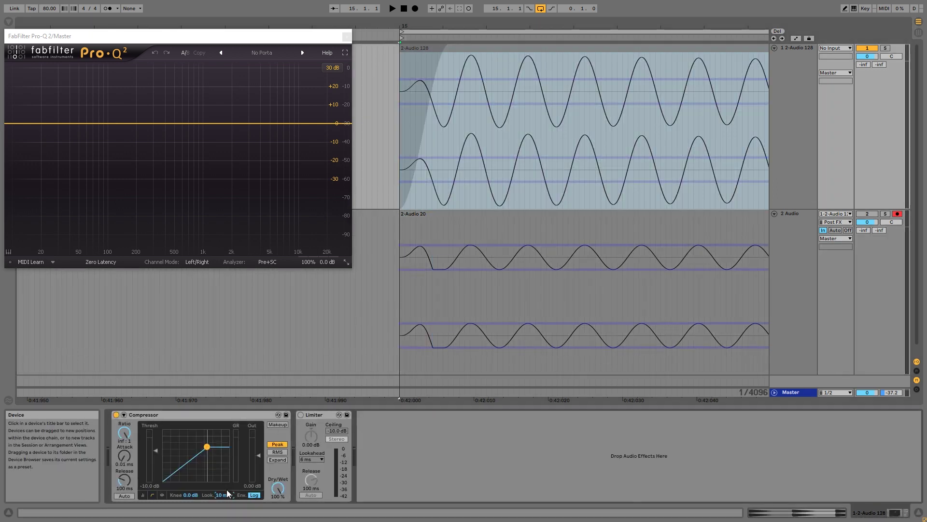
# - Record take 2-Audio 21, select a stretch of it, and reselect the 2-Audio 128 clip
pyautogui.press('F9')
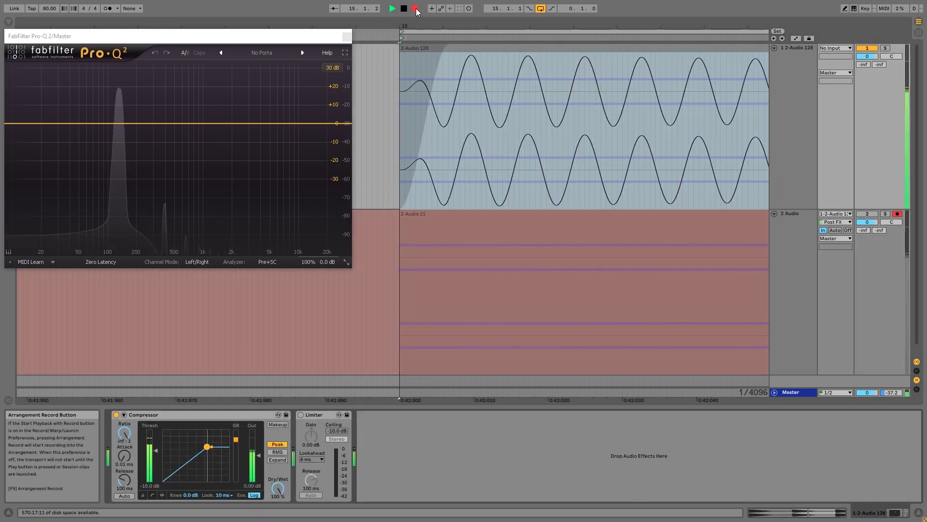
pyautogui.press('space')
pyautogui.moveTo(491, 314); pyautogui.dragTo(277, 330)
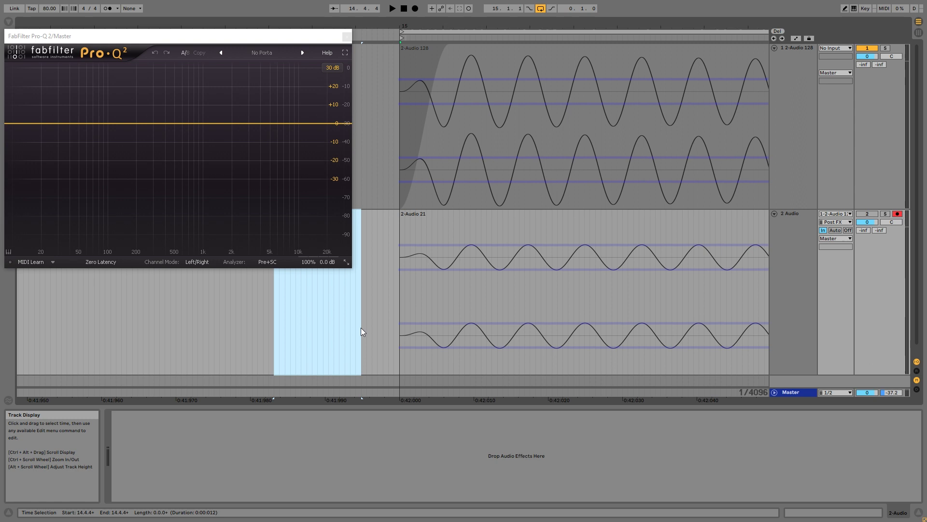
pyautogui.click(473, 87)
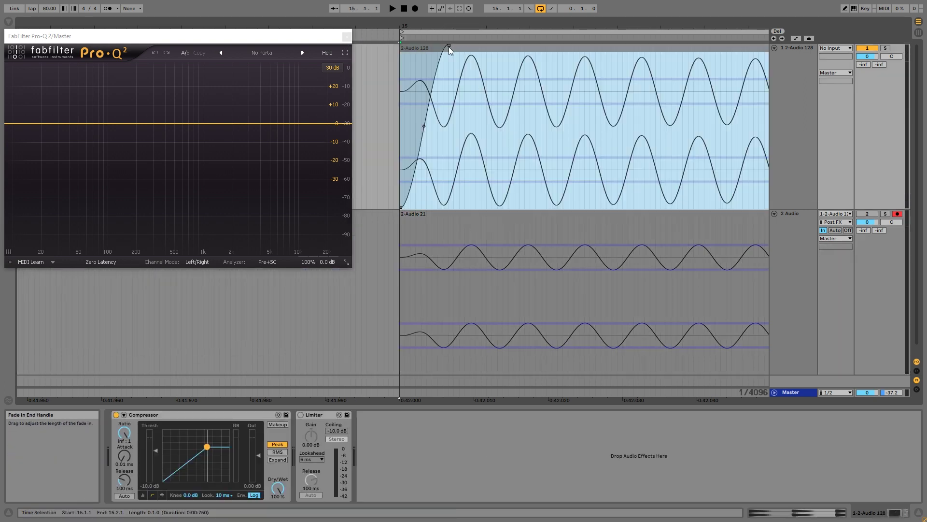
# - Lengthen the 2-Audio 128 clip's fade-in and set the Compressor lookahead to 0 ms
pyautogui.moveTo(449, 47); pyautogui.dragTo(699, 45)
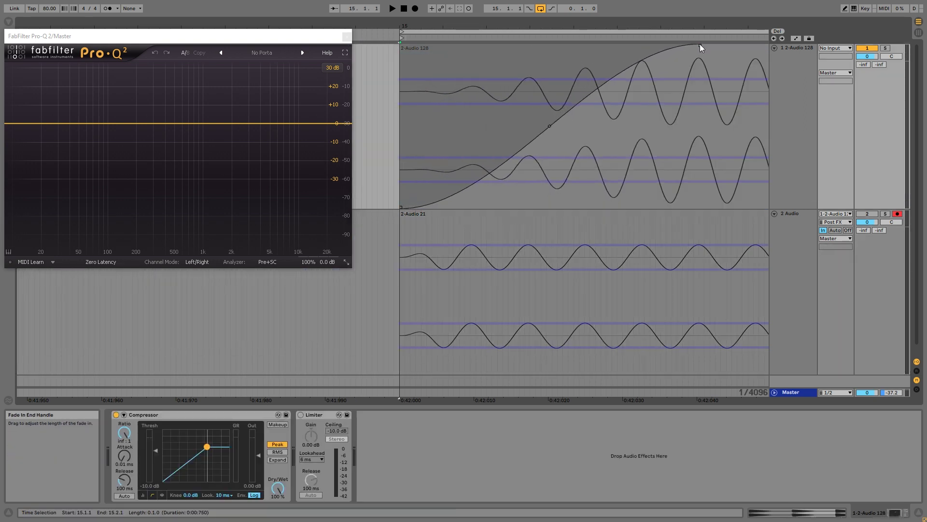
pyautogui.click(226, 496)
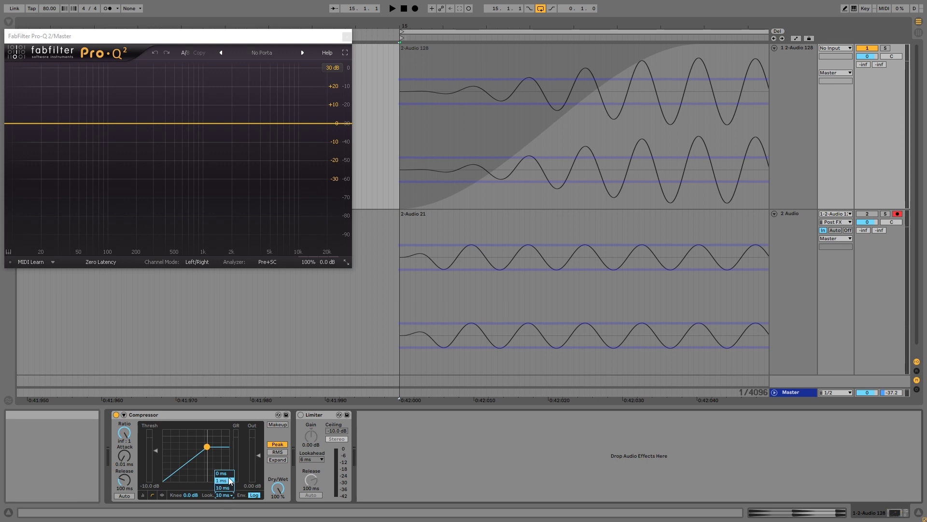
pyautogui.click(222, 473)
# - Record a new take onto track 2 as 2-Audio 22 and select its middle stretch
pyautogui.click(414, 8)
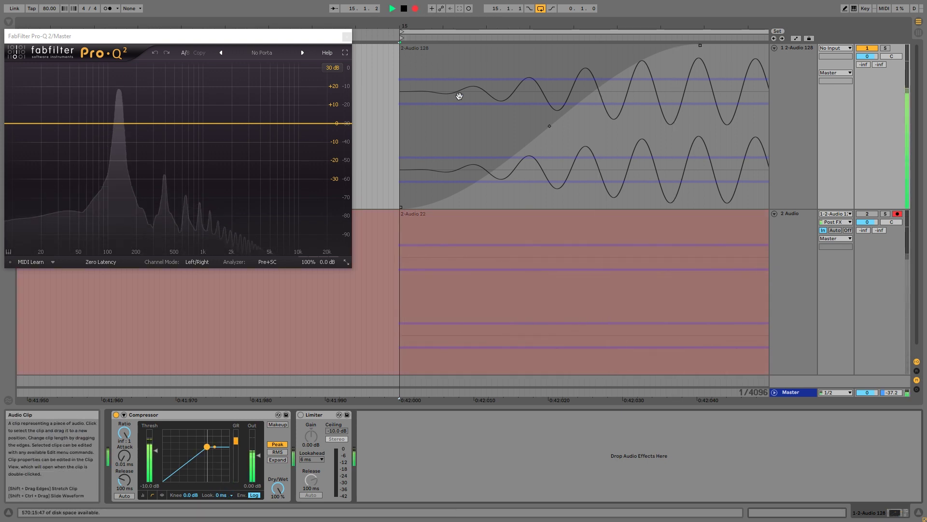
pyautogui.press('space')
pyautogui.moveTo(503, 320); pyautogui.dragTo(683, 307)
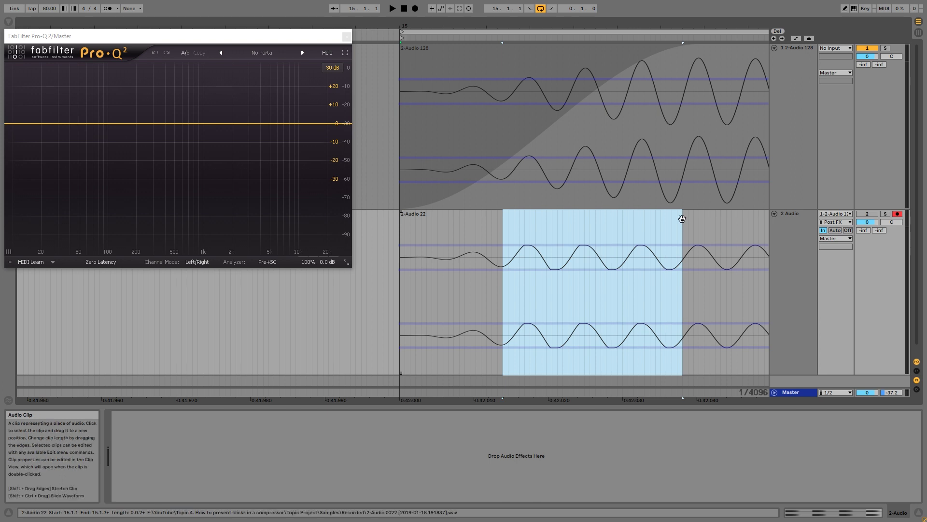
# - Place markers near the start of the 2-Audio 22 recording and select a short time range there
pyautogui.click(699, 170)
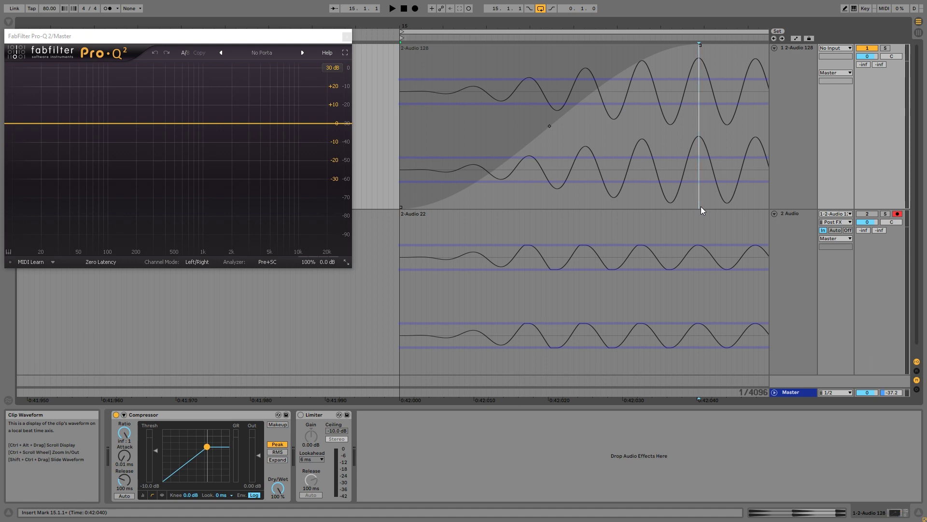
pyautogui.click(640, 327)
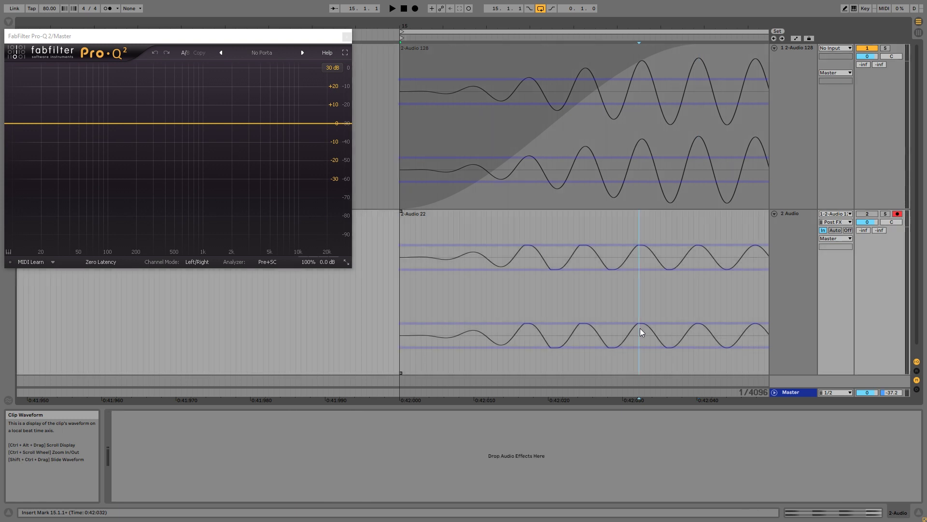
pyautogui.click(613, 340)
pyautogui.click(580, 345)
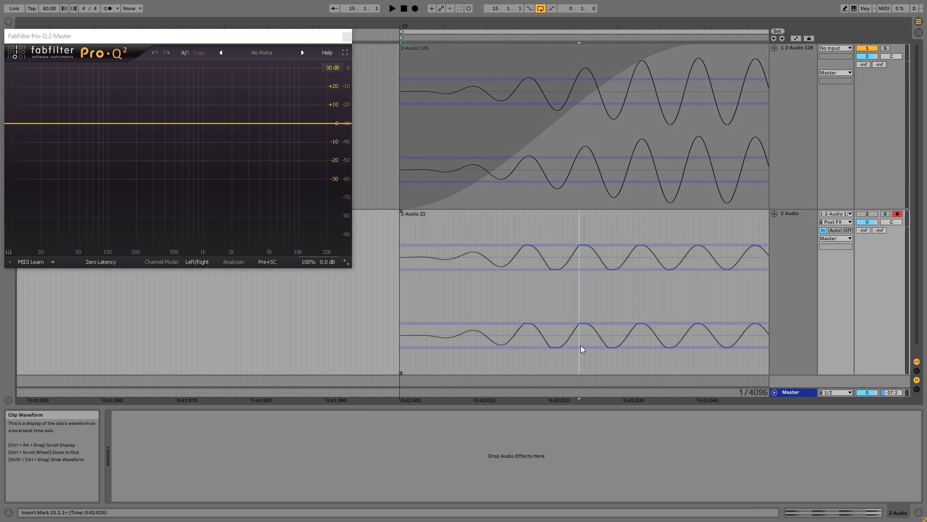
pyautogui.click(550, 352)
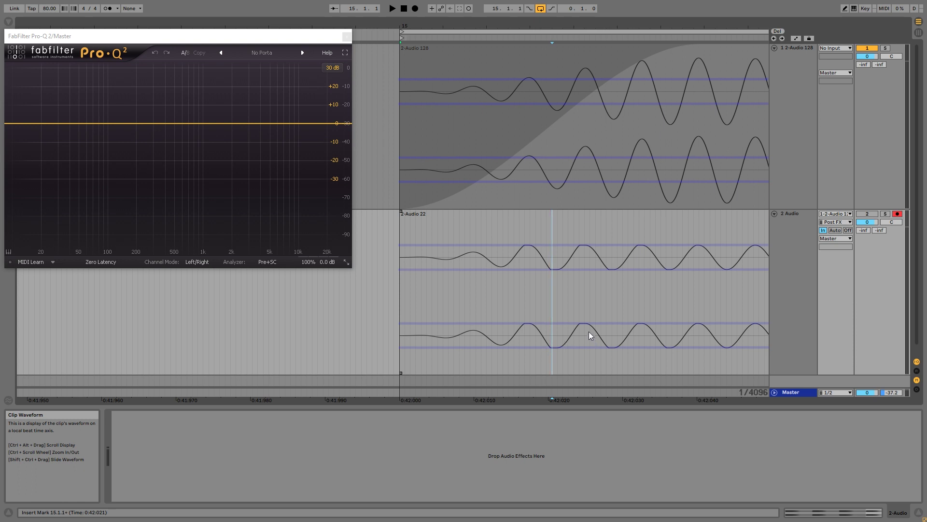
pyautogui.moveTo(590, 332); pyautogui.dragTo(605, 339)
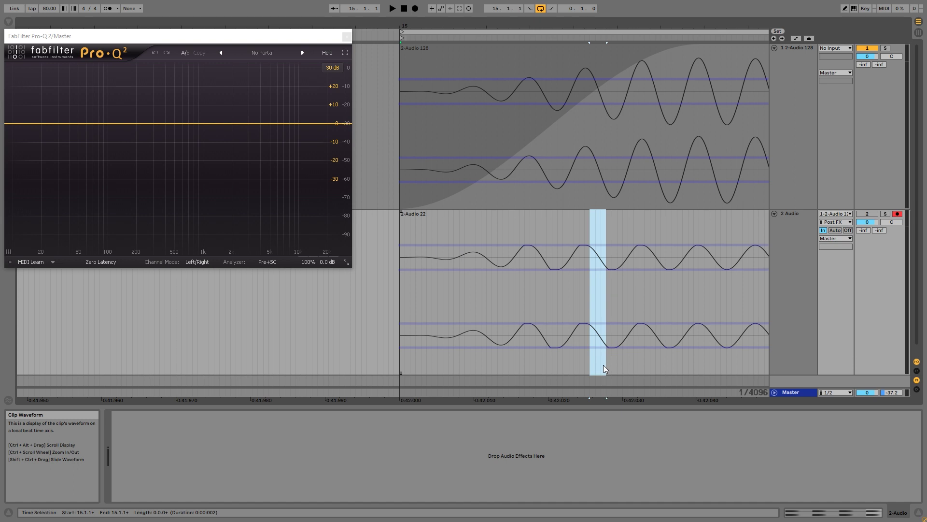
# - Select the 2-Audio 128 clip and set the Compressor lookahead to 10 ms
pyautogui.click(549, 129)
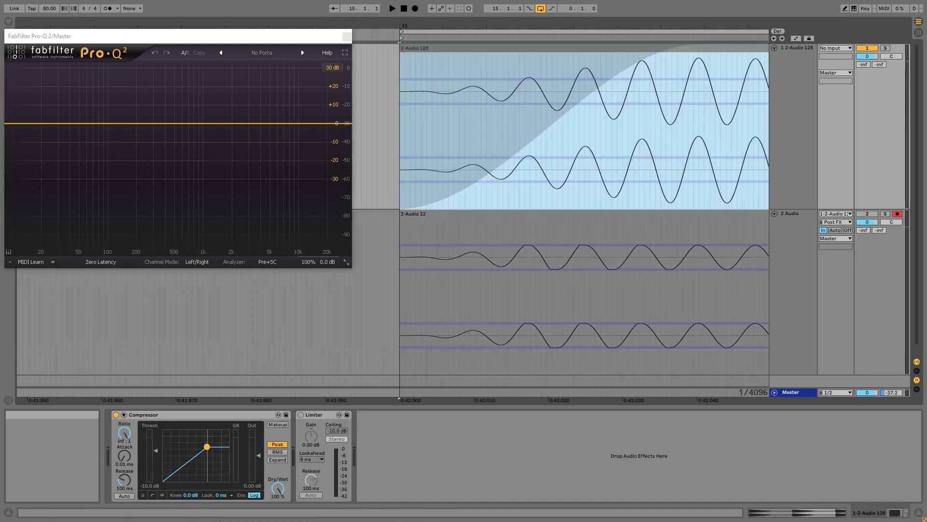
pyautogui.click(223, 495)
pyautogui.click(226, 489)
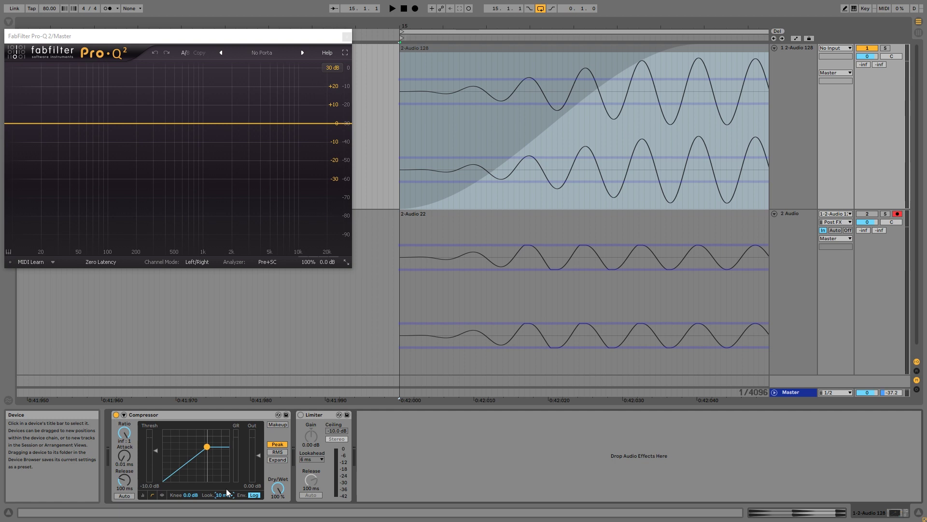
# - Record a new 2-Audio 23 take on track 2, then select time ranges to inspect it
pyautogui.click(417, 9)
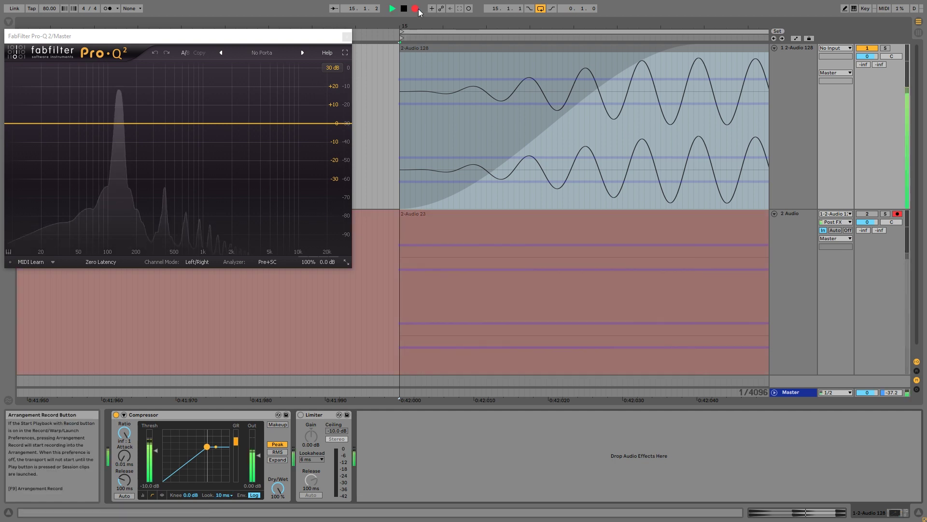
pyautogui.press('space')
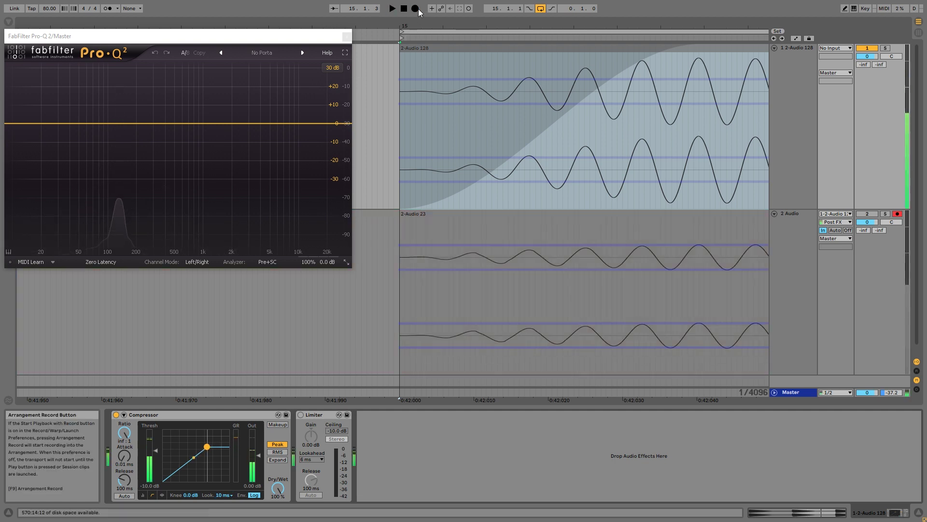
pyautogui.moveTo(448, 307); pyautogui.dragTo(546, 307)
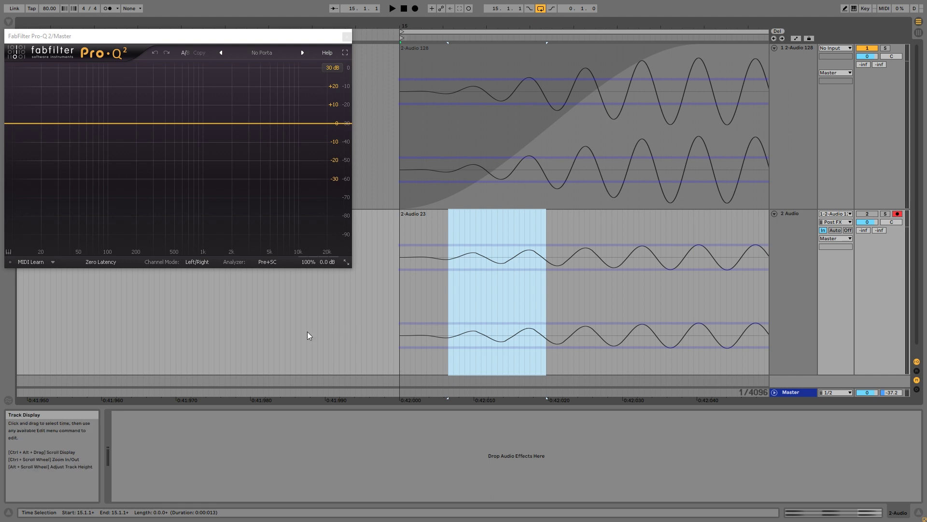
pyautogui.moveTo(307, 331); pyautogui.dragTo(389, 331)
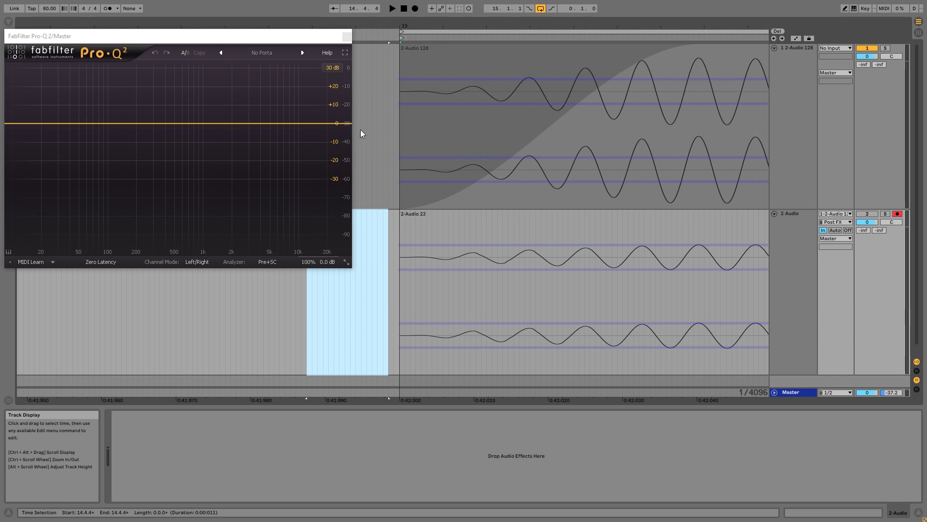
pyautogui.moveTo(360, 129); pyautogui.dragTo(400, 130)
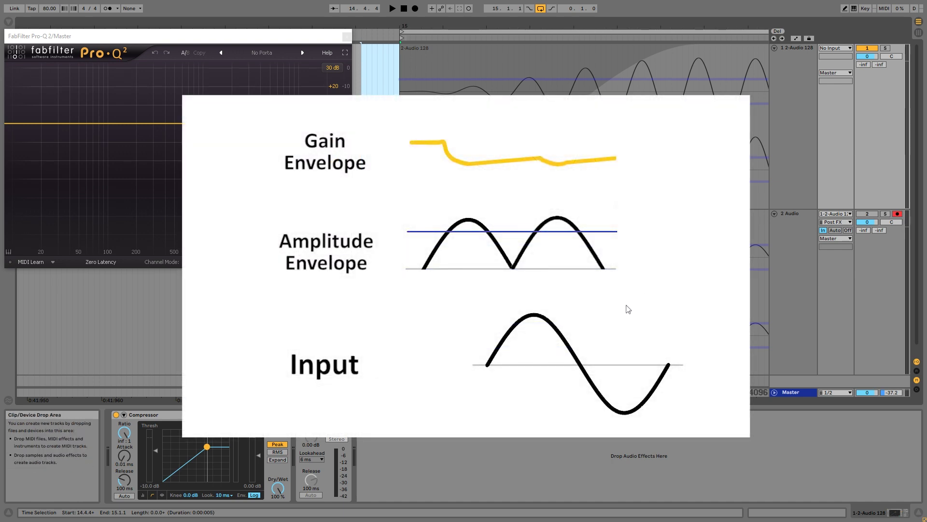
# - Select the Input sine's trough on the slide, then extend the yellow gain envelope rightward
pyautogui.moveTo(605, 335); pyautogui.dragTo(695, 428)
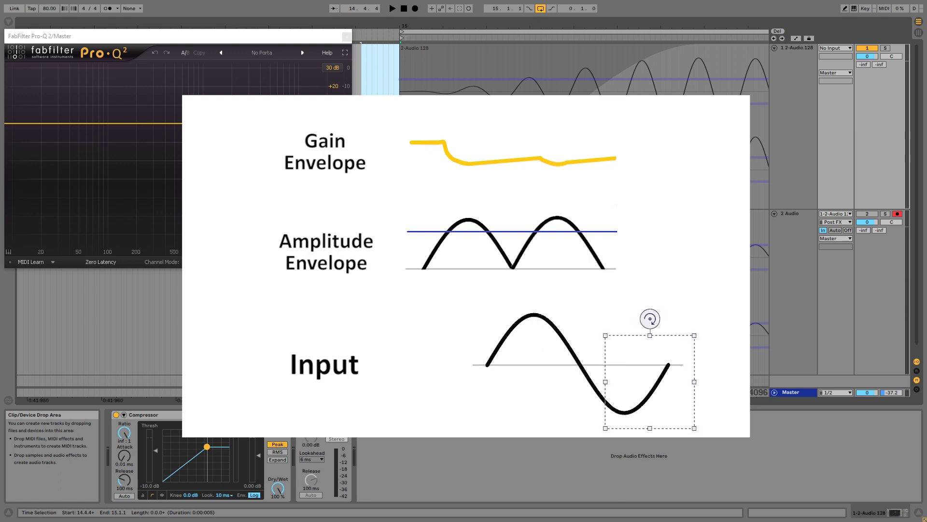
pyautogui.click(616, 159)
pyautogui.moveTo(616, 158); pyautogui.dragTo(675, 153)
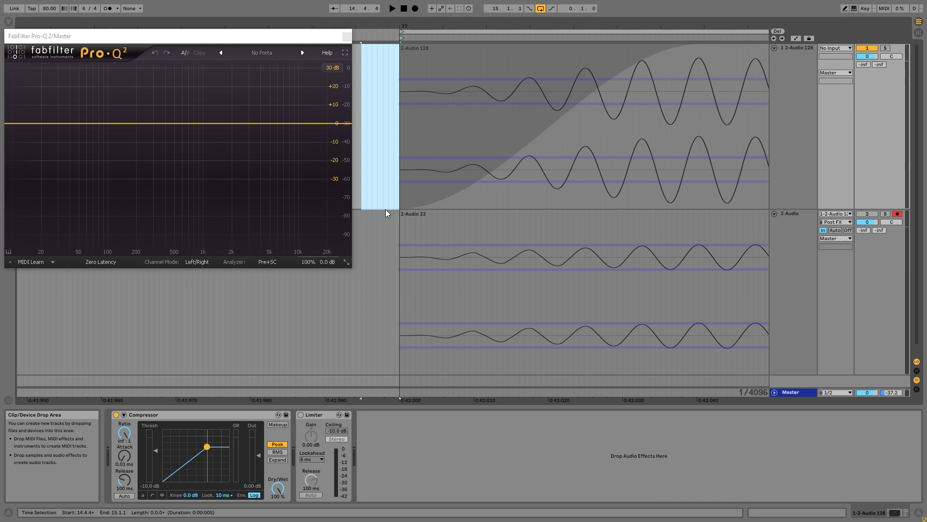
# - Bypass the Compressor and enable the Limiter
pyautogui.click(317, 415)
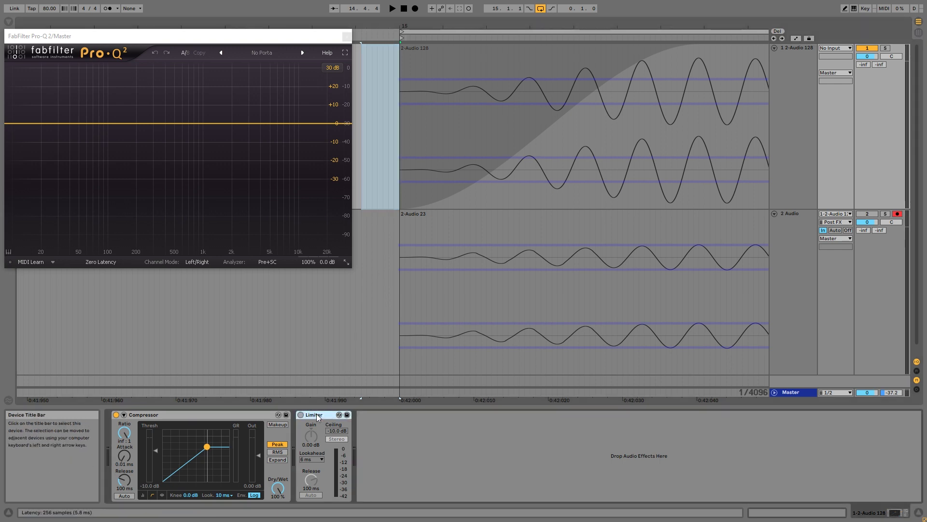
pyautogui.click(116, 414)
pyautogui.click(300, 415)
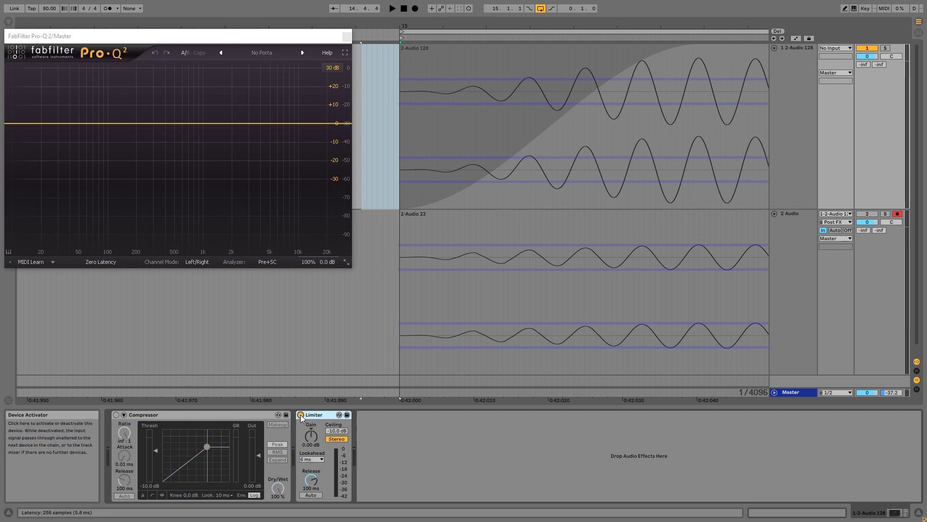
# - Record a new 2-Audio 24 take through the Limiter and select its start
pyautogui.click(414, 10)
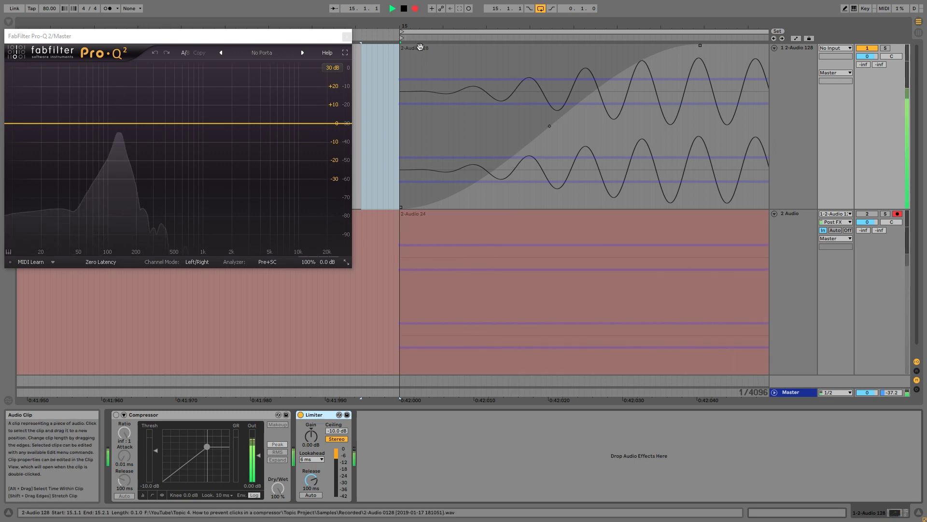
pyautogui.press('space')
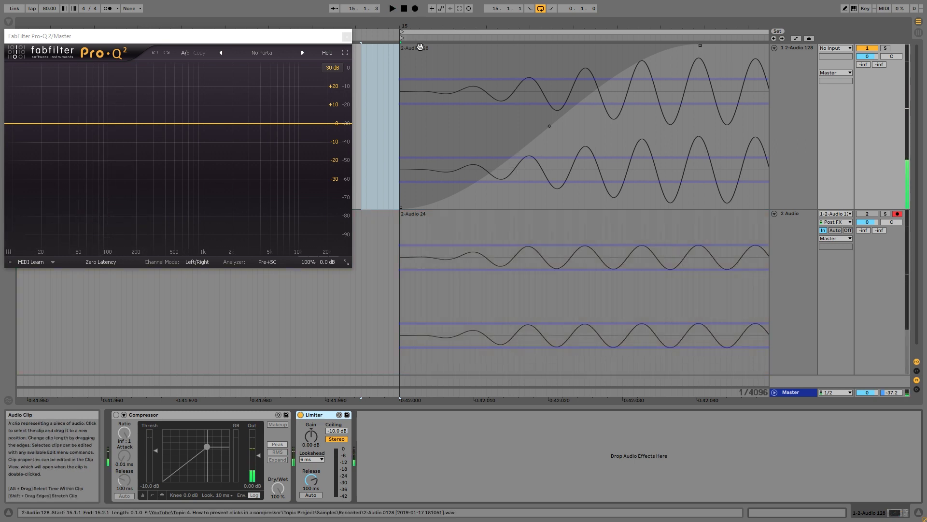
pyautogui.moveTo(416, 322); pyautogui.dragTo(558, 354)
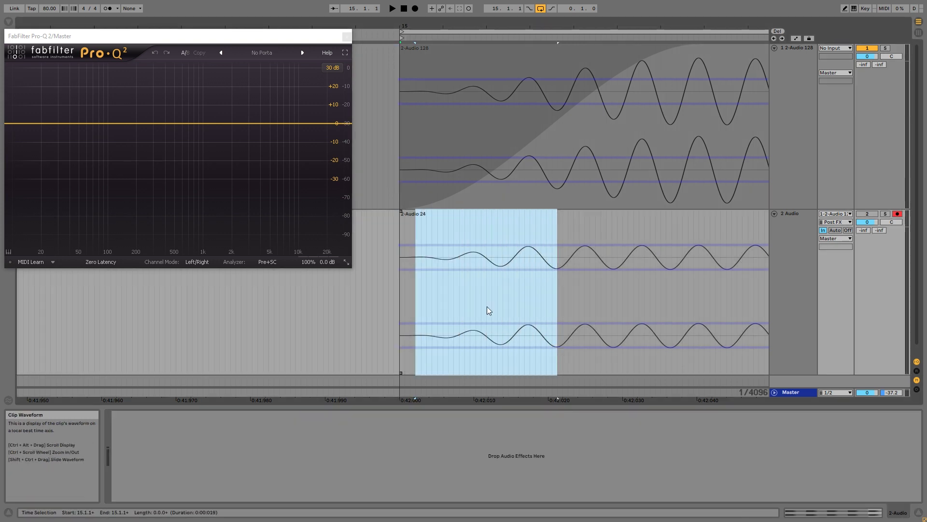
# - Play the 2-Audio 24 selection to check the Pro-Q 2 spectrum, then reselect the 2-Audio 128 clip
pyautogui.press('space')
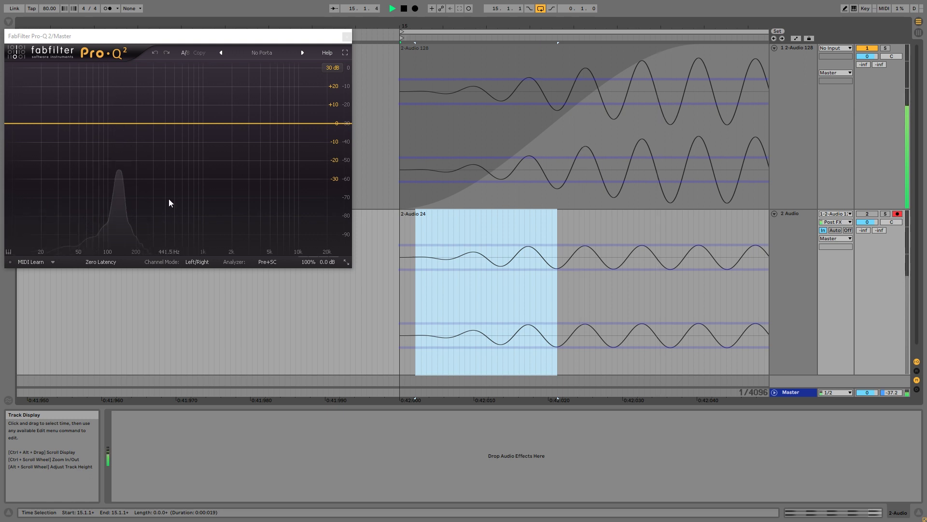
pyautogui.press('space')
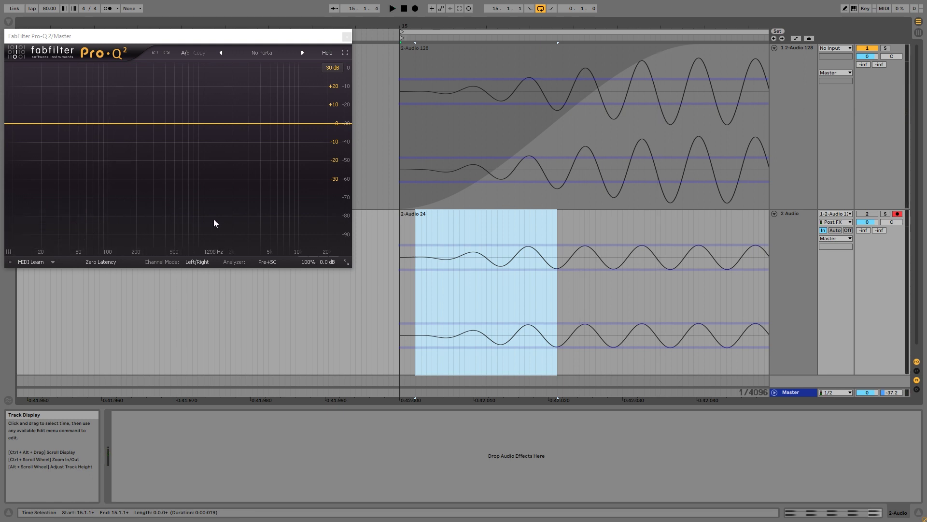
pyautogui.click(517, 94)
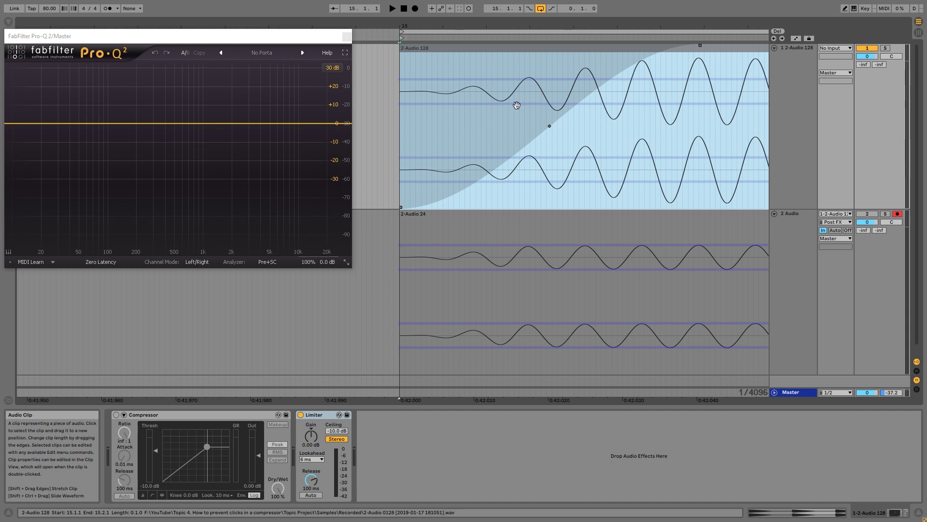
pyautogui.click(321, 460)
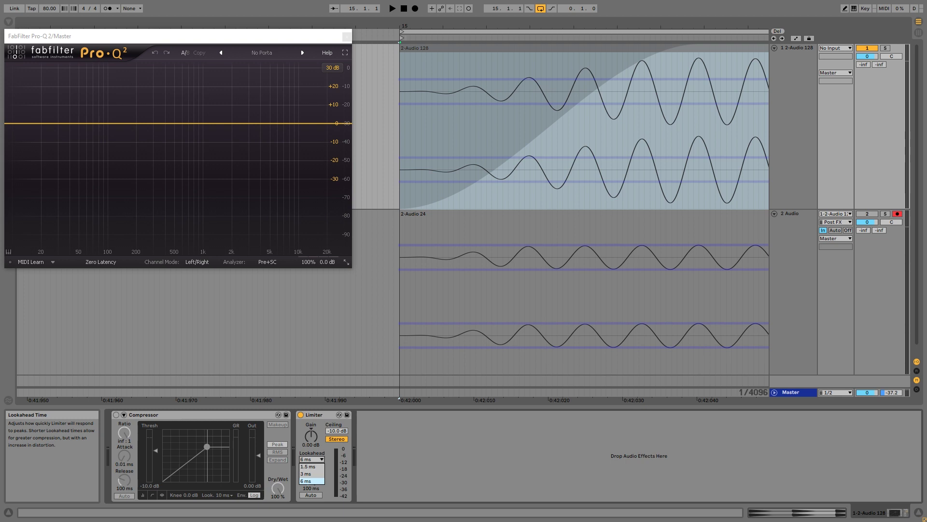
pyautogui.press('Return')
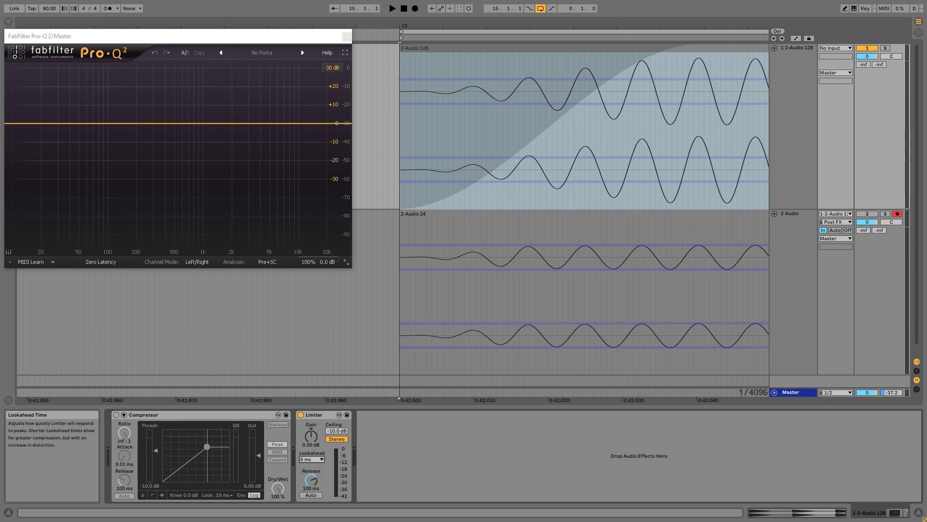